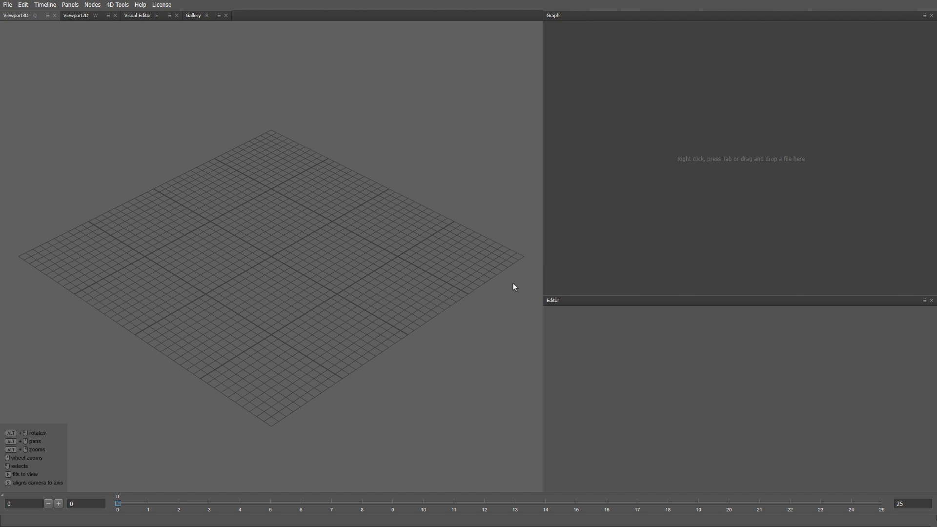
Step: Start a stereo camera calibration and load top.avi from the Hmc/Checkerboard/top folder as the first camera's video
{"action": "left_click", "coordinate": [122, 5]}
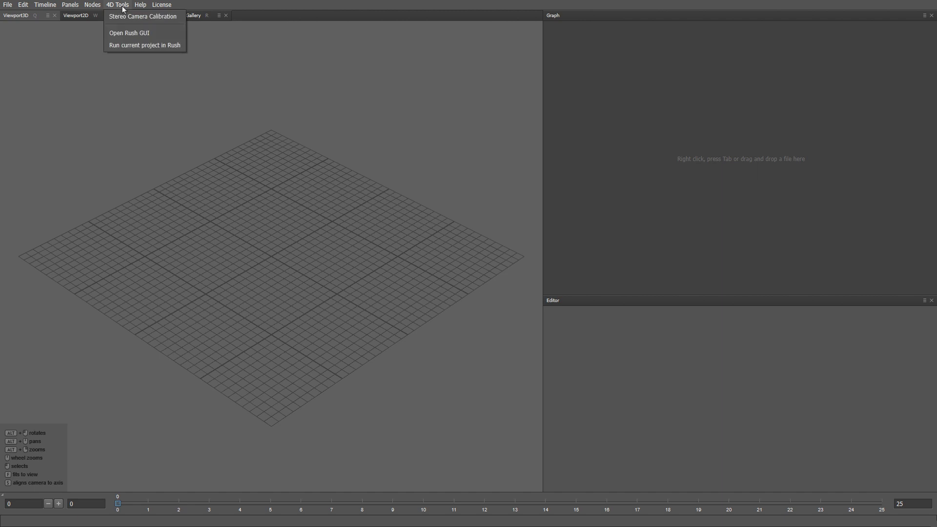
{"action": "left_click", "coordinate": [125, 15]}
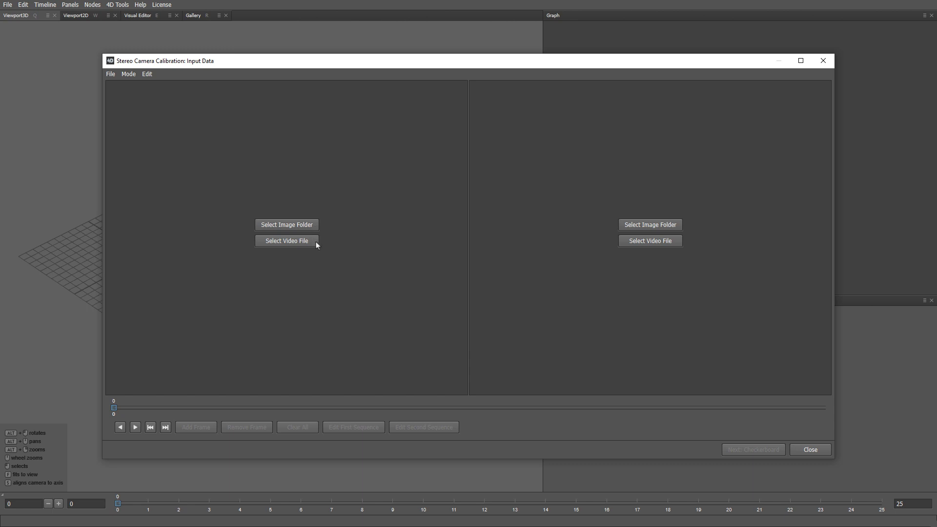
{"action": "left_click", "coordinate": [285, 245]}
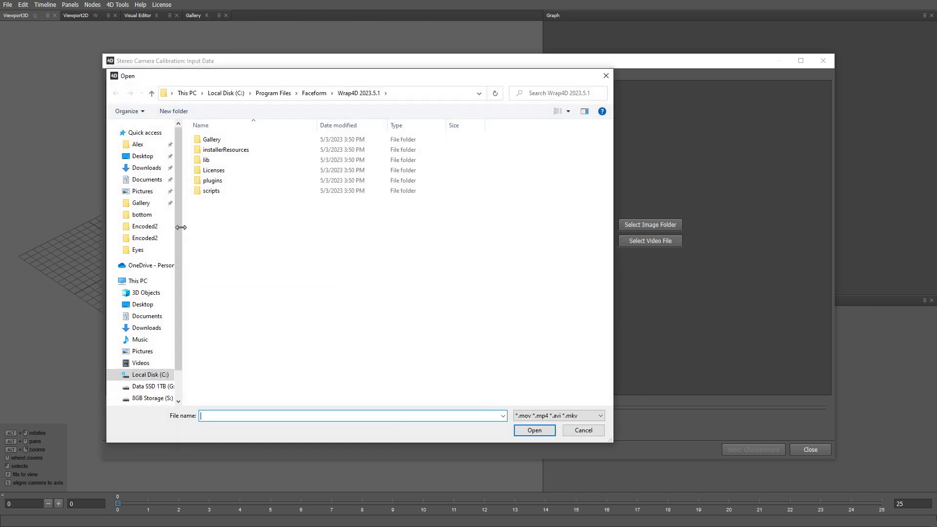
{"action": "left_click", "coordinate": [168, 205]}
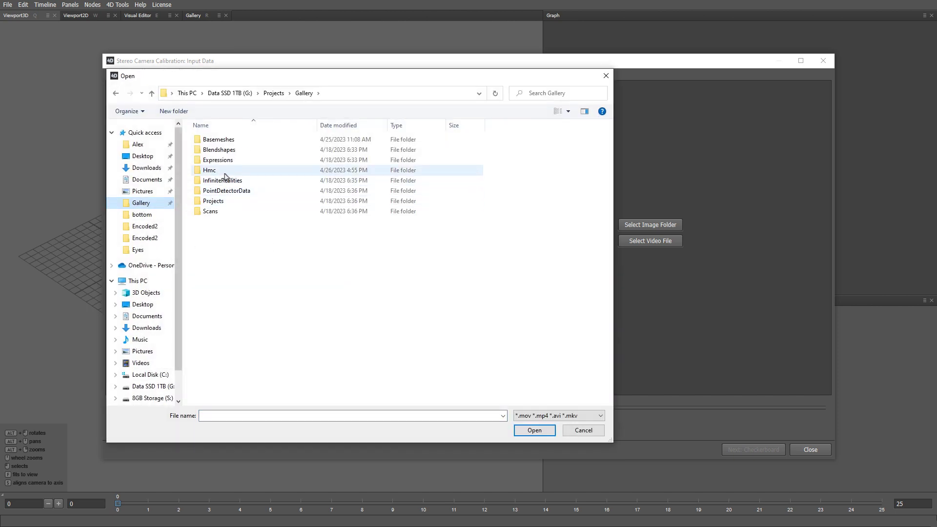
{"action": "double_click", "coordinate": [209, 171]}
{"action": "double_click", "coordinate": [270, 159]}
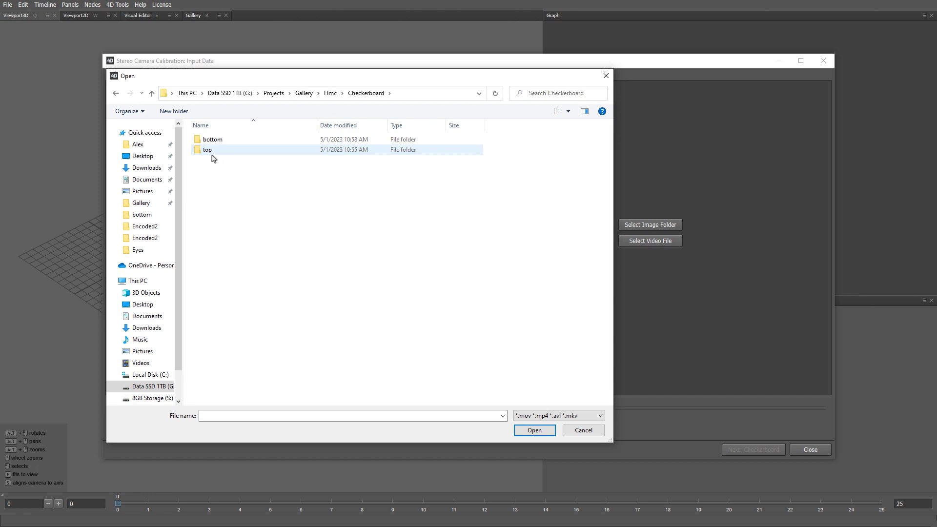
{"action": "double_click", "coordinate": [210, 154]}
{"action": "double_click", "coordinate": [222, 148]}
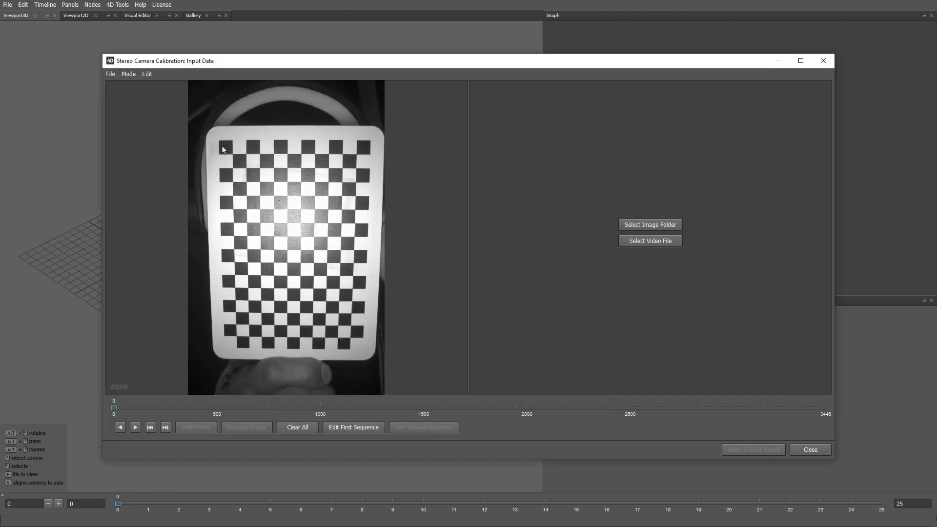
Step: Load bottom.avi from the Checkerboard/bottom folder as the second camera's video
{"action": "left_click", "coordinate": [626, 242]}
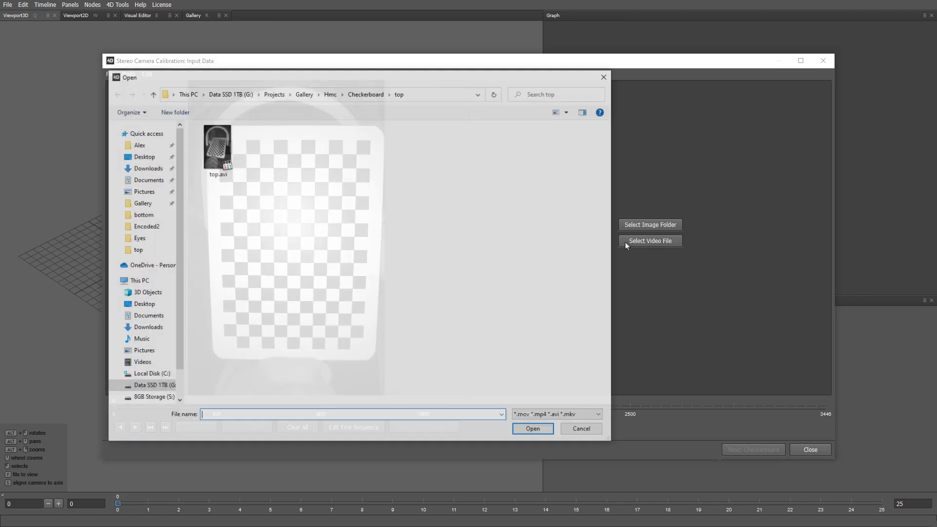
{"action": "left_click", "coordinate": [366, 93]}
{"action": "double_click", "coordinate": [213, 140]}
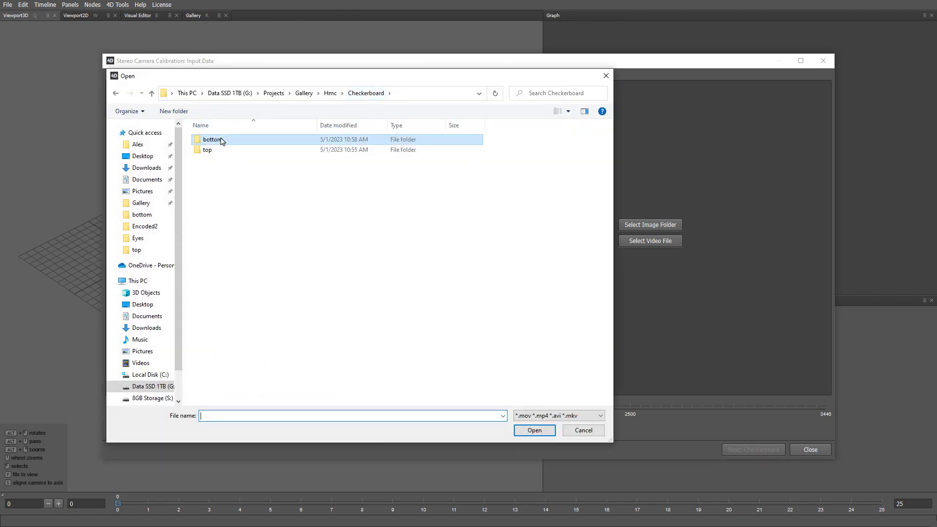
{"action": "double_click", "coordinate": [219, 153]}
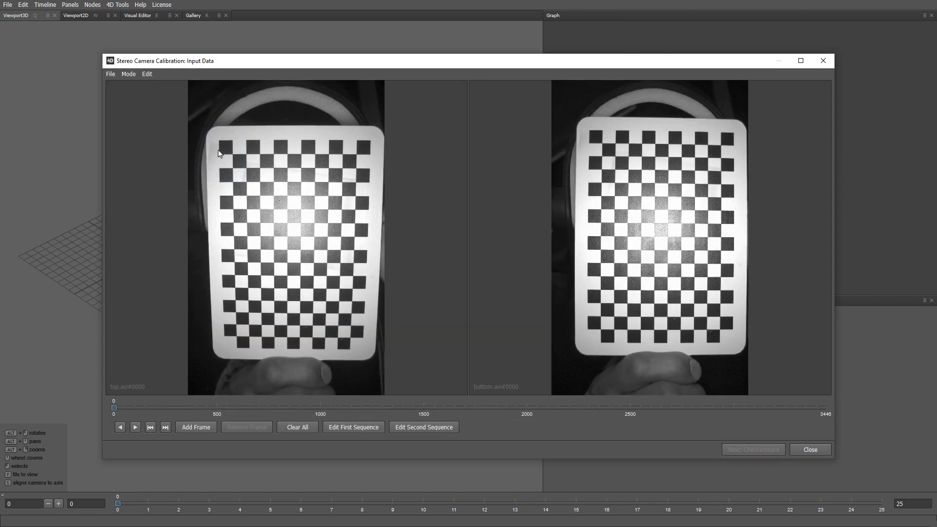
Step: Add frames with varied checkerboard positions across the videos, from frame 0 through frame 3193, to the calibration set
{"action": "mouse_move", "coordinate": [115, 408]}
{"action": "left_mouse_down"}
{"action": "mouse_move", "coordinate": [307, 416]}
{"action": "mouse_move", "coordinate": [112, 409]}
{"action": "left_mouse_up"}
{"action": "left_click", "coordinate": [197, 426]}
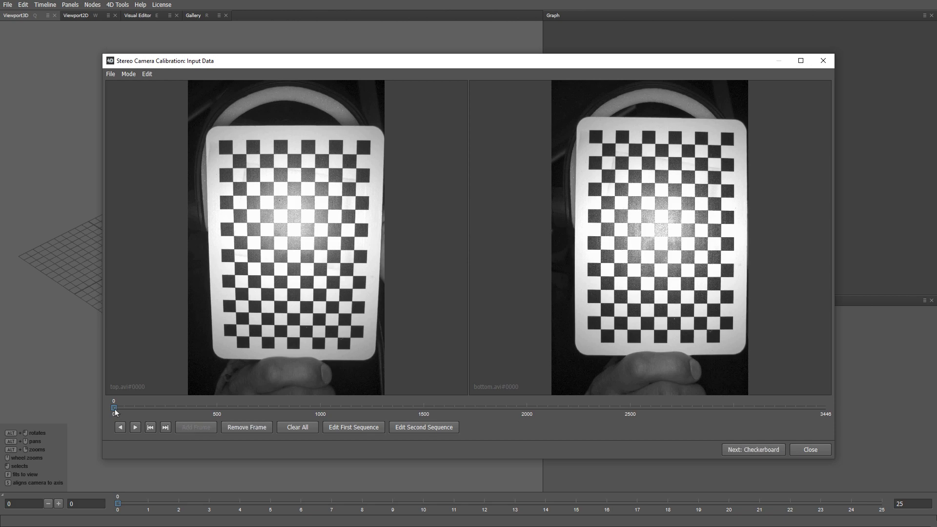
{"action": "left_click_drag", "start_coordinate": [114, 409], "coordinate": [774, 414]}
{"action": "key", "text": "space"}
{"action": "key", "text": "space"}
{"action": "key", "text": "space"}
{"action": "key", "text": "space"}
{"action": "key", "text": "space"}
{"action": "key", "text": "space"}
{"action": "key", "text": "space"}
{"action": "key", "text": "space"}
{"action": "key", "text": "space"}
{"action": "key", "text": "space"}
{"action": "key", "text": "space"}
{"action": "key", "text": "space"}
{"action": "key", "text": "space"}
{"action": "key", "text": "space"}
{"action": "key", "text": "space"}
{"action": "key", "text": "Return"}
{"action": "key", "text": "Return"}
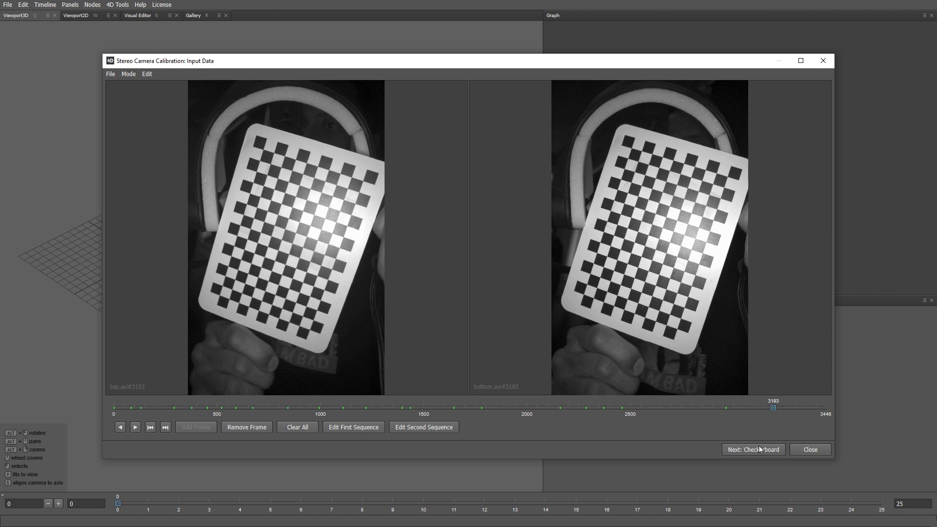
Step: Define the checkerboard with 11 columns and 16 rows, and run the calibration
{"action": "left_click", "coordinate": [757, 450]}
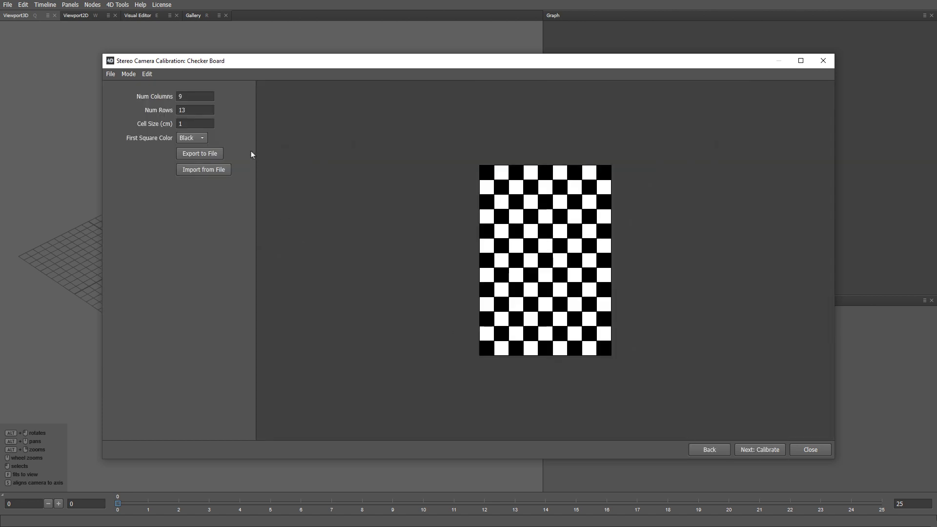
{"action": "scroll", "coordinate": [197, 96], "scroll_direction": "up", "scroll_amount": 4}
{"action": "scroll", "coordinate": [198, 96], "scroll_direction": "down", "scroll_amount": 2}
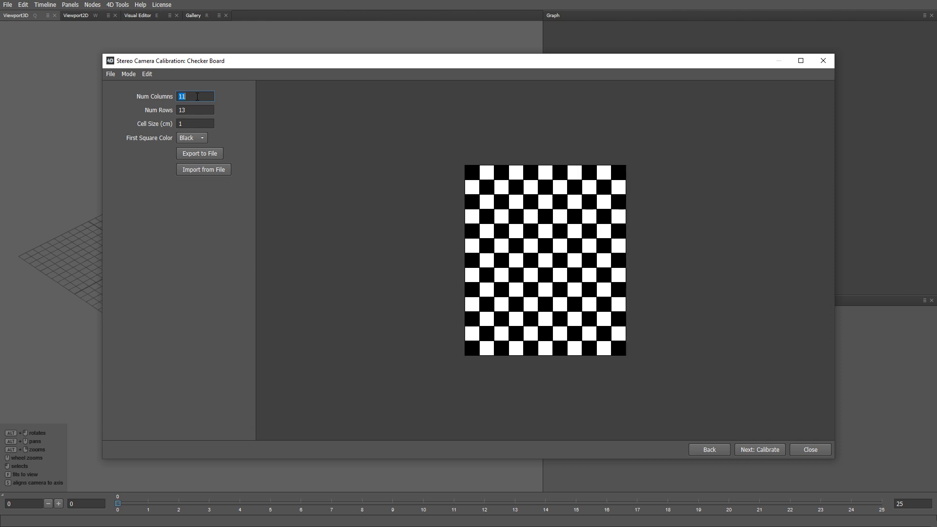
{"action": "left_click", "coordinate": [199, 113]}
{"action": "scroll", "coordinate": [199, 112], "scroll_direction": "up", "scroll_amount": 4}
{"action": "scroll", "coordinate": [198, 112], "scroll_direction": "down", "scroll_amount": 1}
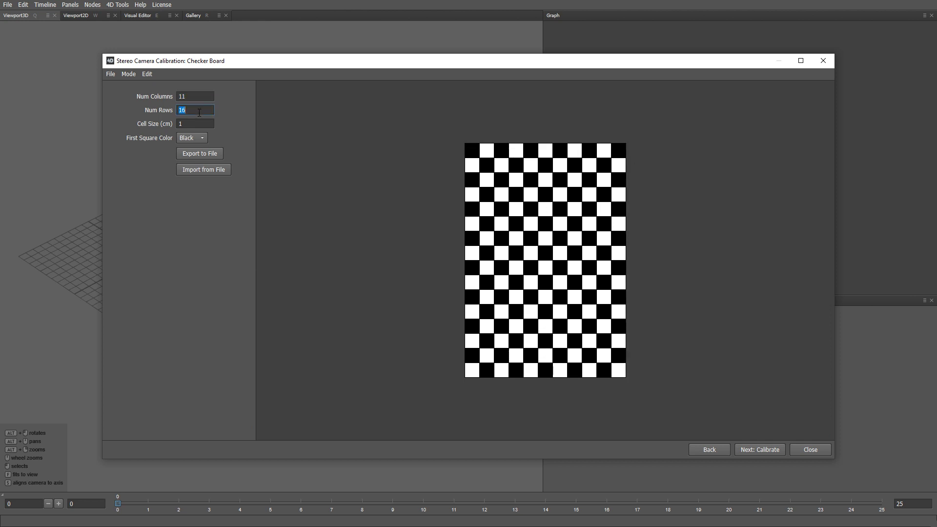
{"action": "scroll", "coordinate": [199, 113], "scroll_direction": "up", "scroll_amount": 1}
{"action": "scroll", "coordinate": [200, 114], "scroll_direction": "down", "scroll_amount": 1}
{"action": "left_click", "coordinate": [231, 140]}
{"action": "left_click", "coordinate": [179, 124]}
{"action": "left_click", "coordinate": [163, 157]}
{"action": "left_click", "coordinate": [745, 450]}
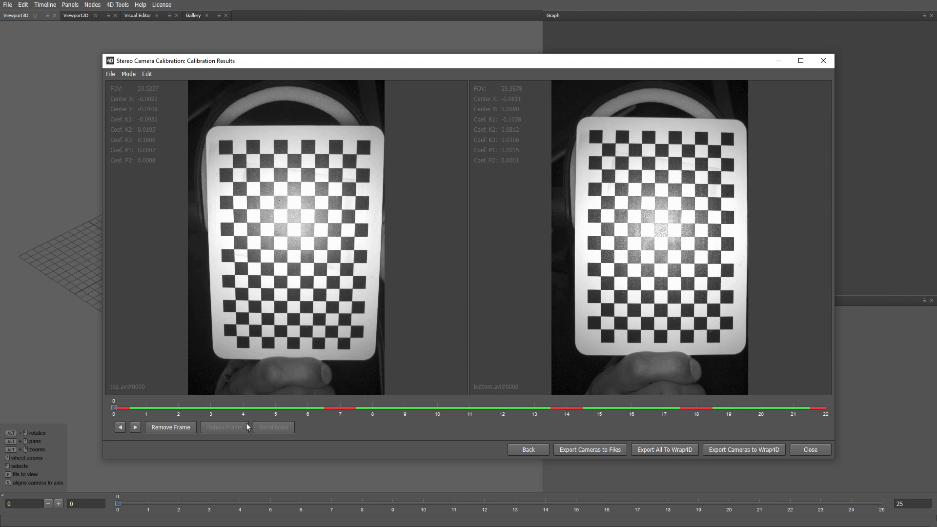
{"action": "mouse_move", "coordinate": [116, 409]}
{"action": "left_mouse_down"}
{"action": "mouse_move", "coordinate": [300, 411]}
{"action": "mouse_move", "coordinate": [127, 412]}
{"action": "left_mouse_up"}
Step: Set the left camera's export file to top.json in a new CameraCalibration folder inside Checkerboard
{"action": "left_click", "coordinate": [597, 451]}
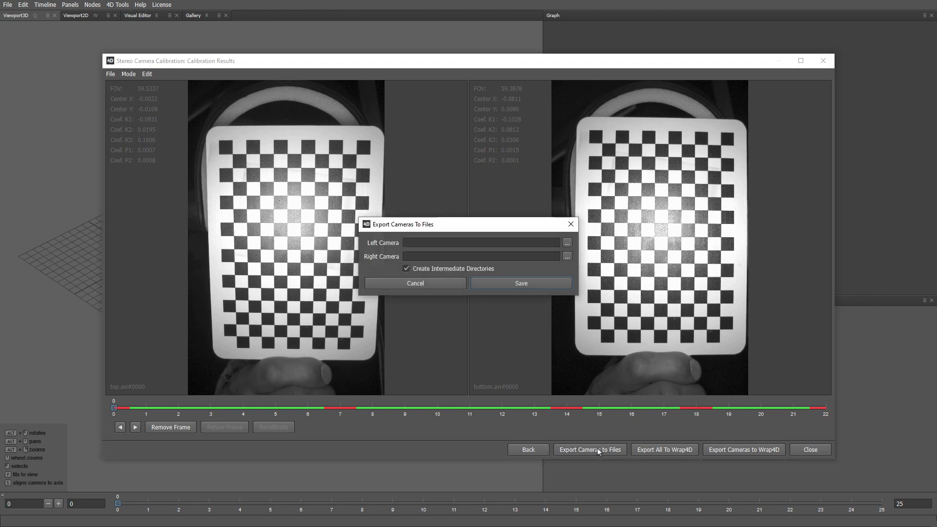
{"action": "left_click", "coordinate": [564, 245]}
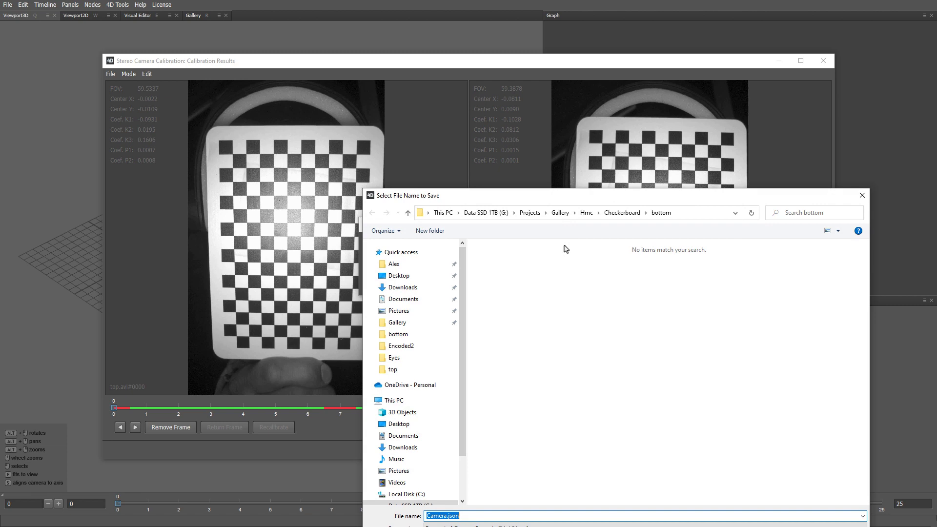
{"action": "left_click", "coordinate": [621, 211]}
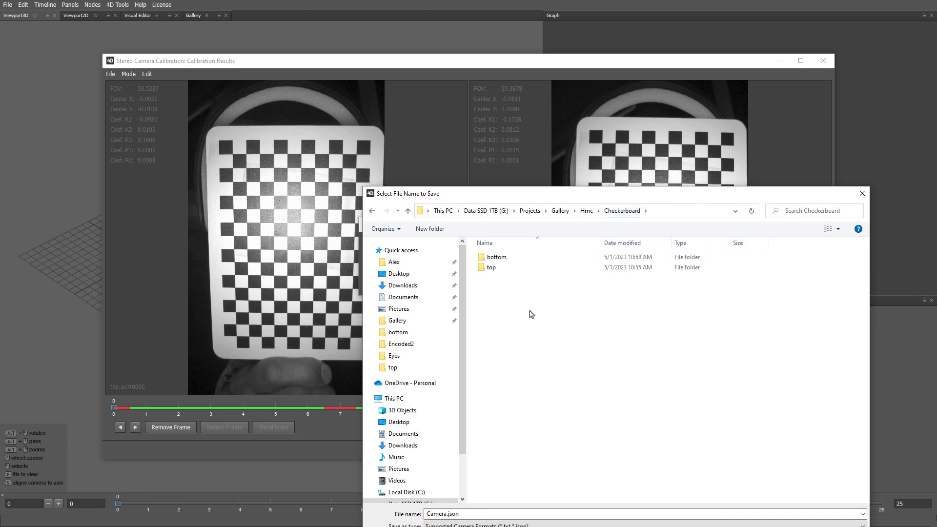
{"action": "key", "text": "ctrl+shift+n"}
{"action": "type", "text": "CameraCalibration"}
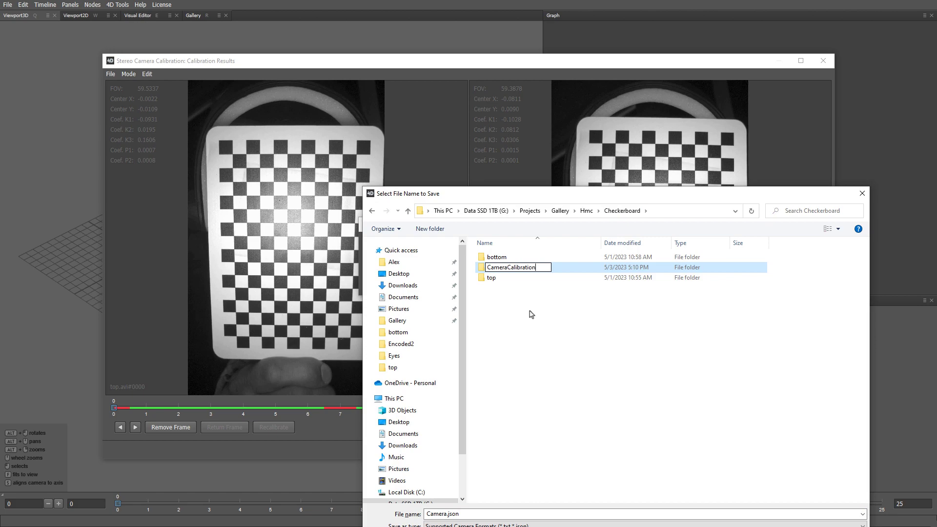
{"action": "key", "text": "Return"}
{"action": "key", "text": "Return"}
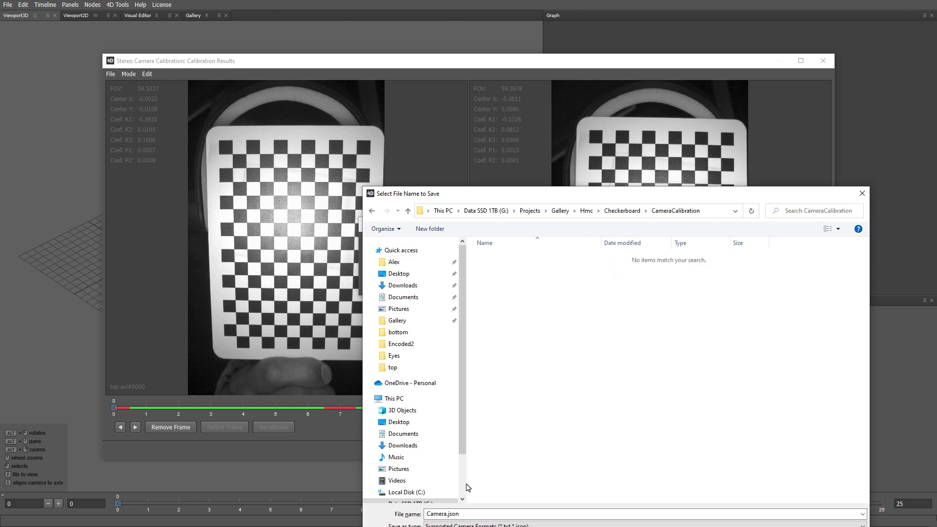
{"action": "type", "text": "top.json"}
{"action": "key", "text": "Return"}
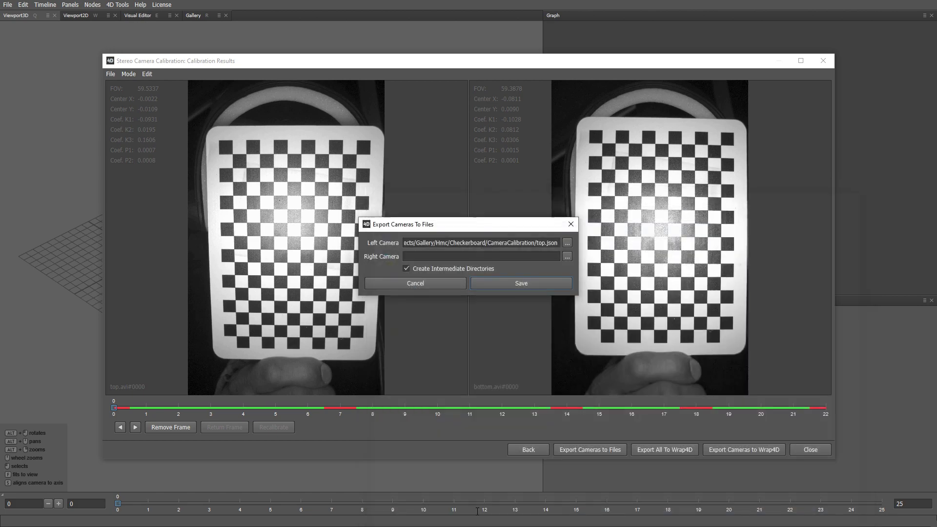
Step: Set the right camera's export file to bottom.json in the CameraCalibration folder and save both camera files
{"action": "left_click", "coordinate": [567, 256]}
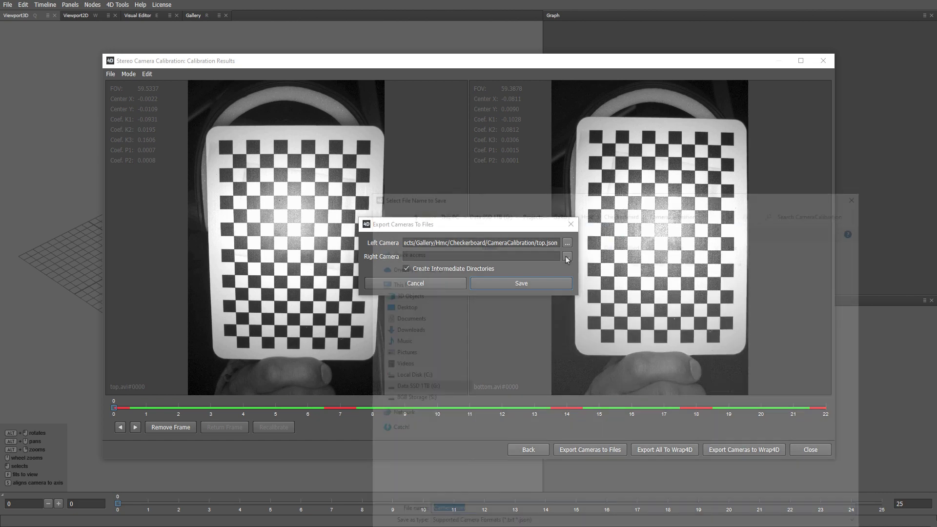
{"action": "type", "text": "bottom.json"}
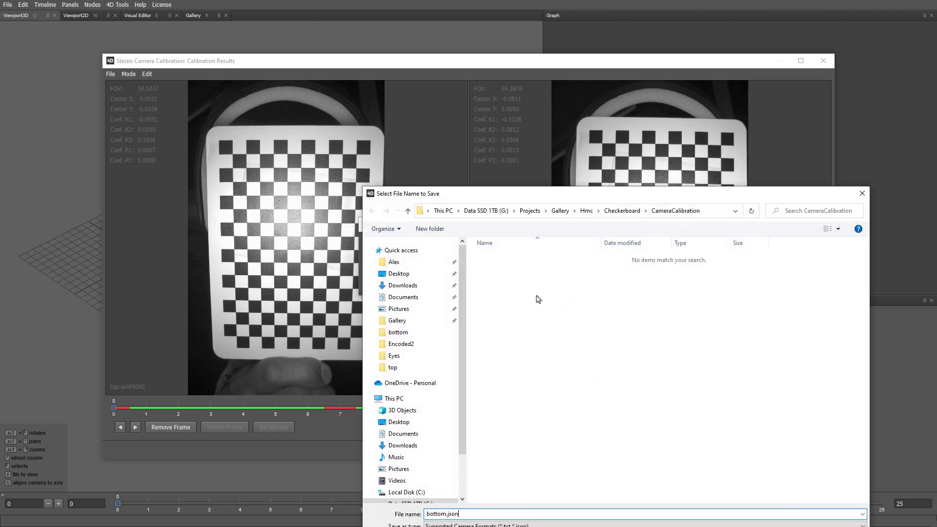
{"action": "key", "text": "Return"}
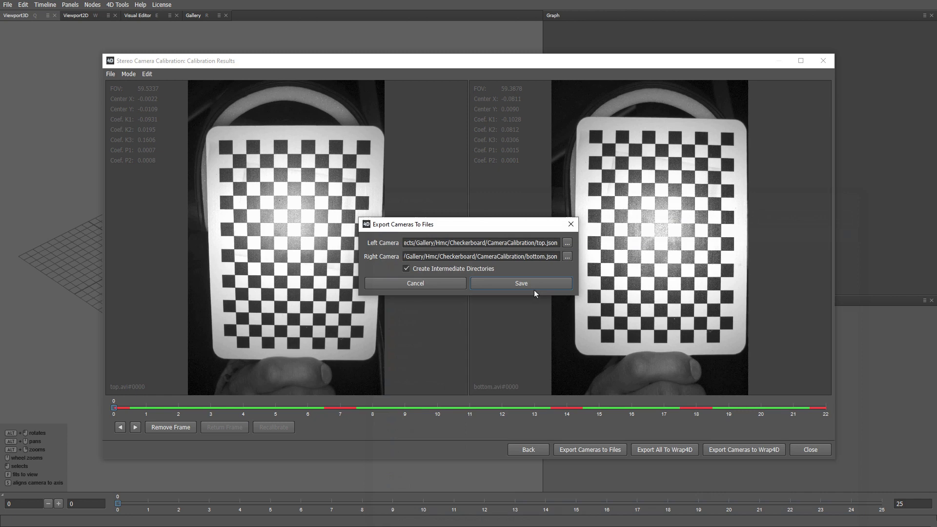
{"action": "left_click", "coordinate": [531, 283]}
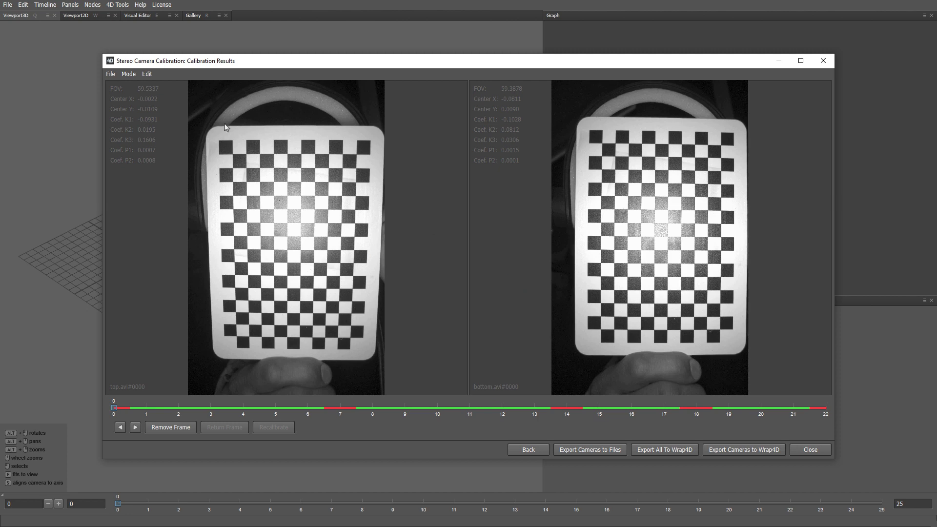
{"action": "left_click", "coordinate": [111, 75]}
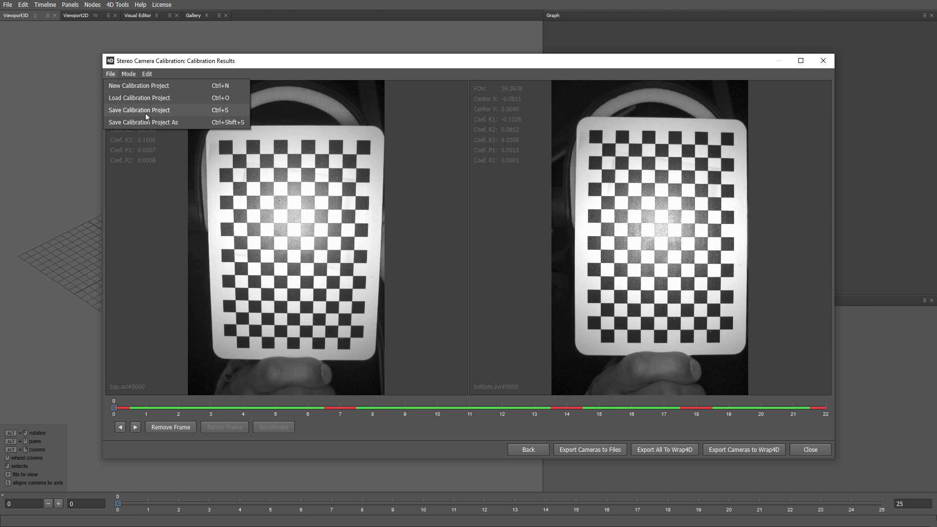
{"action": "left_click", "coordinate": [328, 67]}
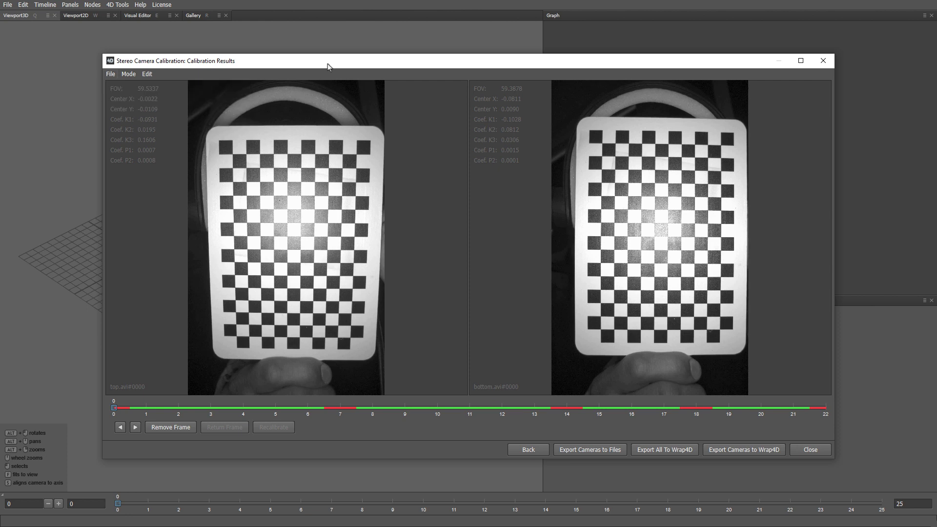
Step: Export all calibration data to Wrap4D using a new folder named Export inside CameraCalibration, keeping the default data paths and undistortion options
{"action": "left_click", "coordinate": [667, 453]}
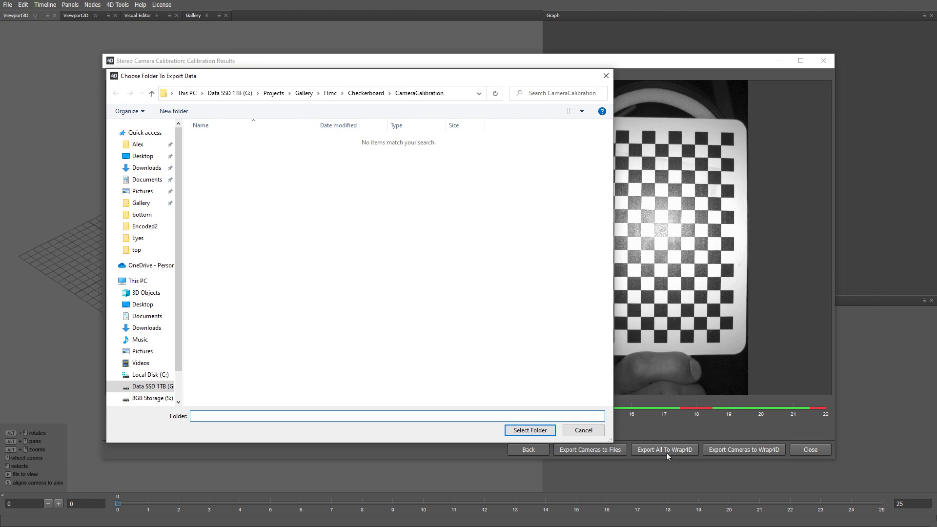
{"action": "key", "text": "ctrl+shift+n"}
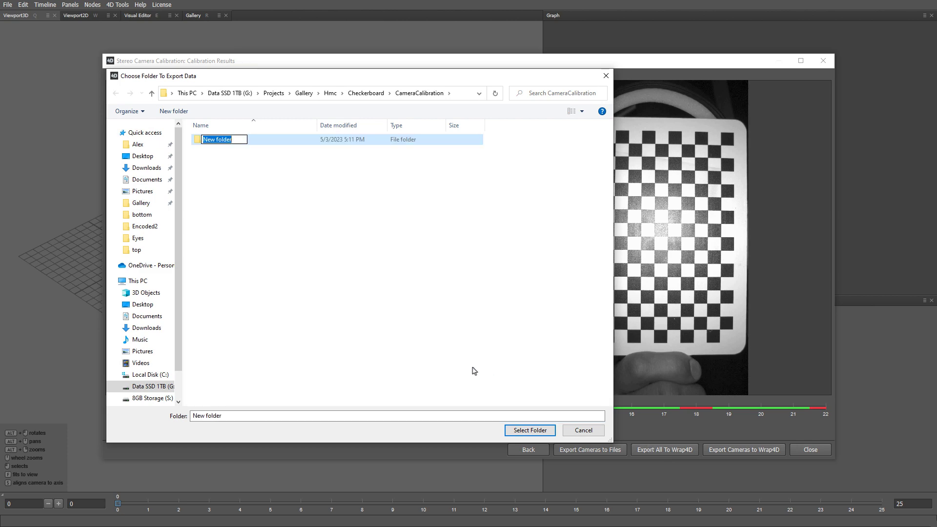
{"action": "type", "text": "Export"}
{"action": "key", "text": "Return"}
{"action": "key", "text": "Return"}
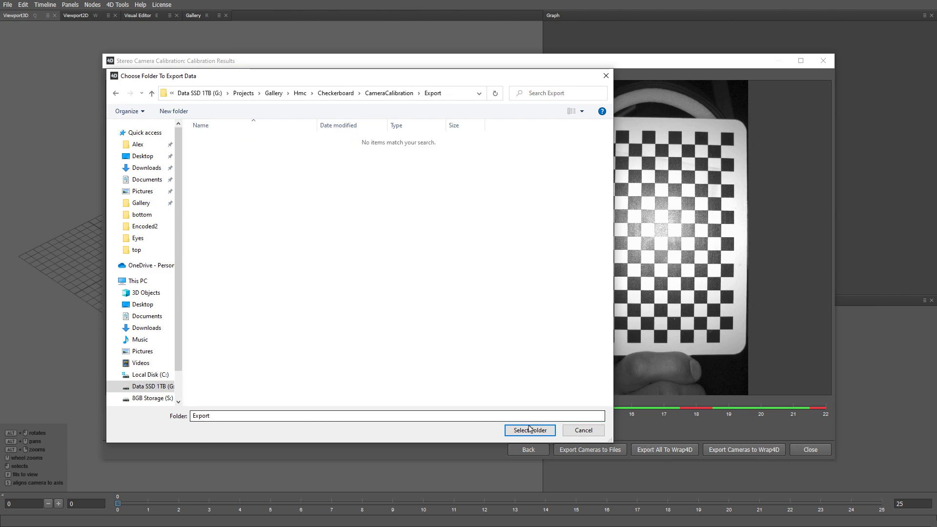
{"action": "left_click", "coordinate": [529, 429]}
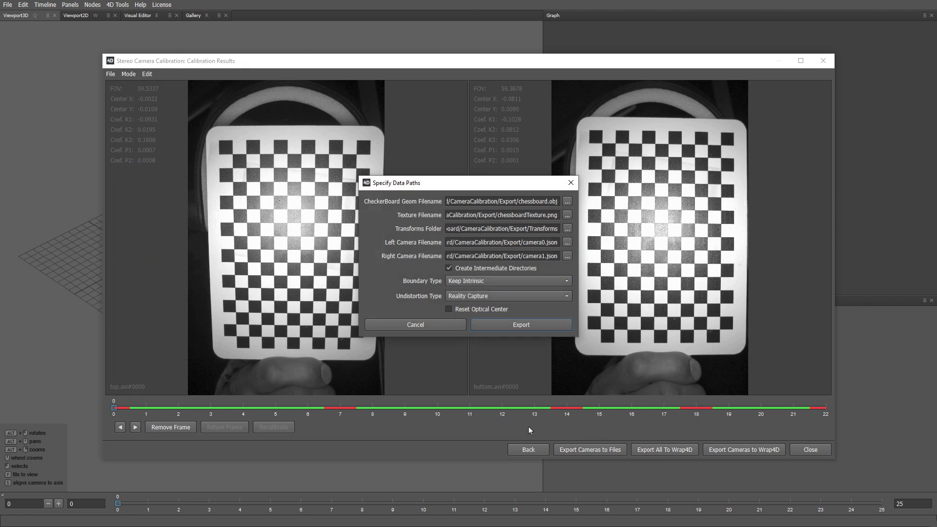
{"action": "left_click", "coordinate": [528, 328]}
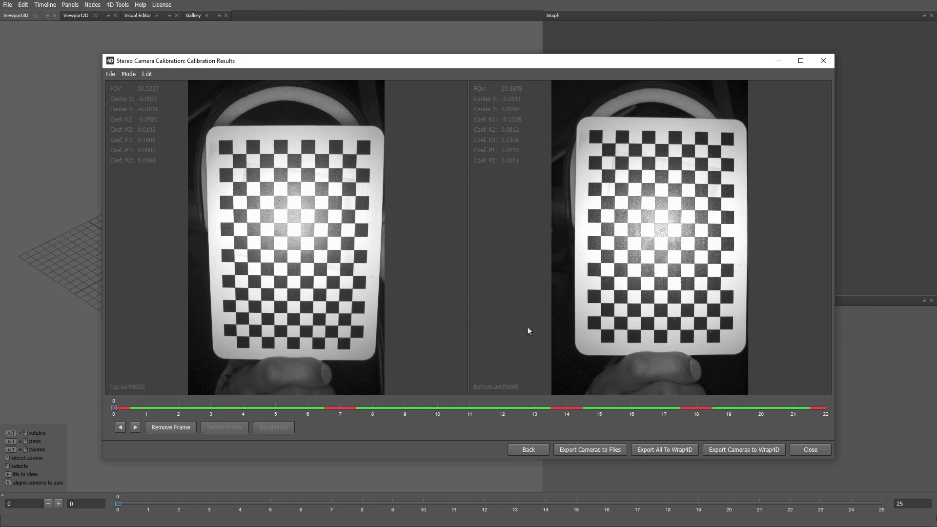
Step: Close the stereo camera calibration window without saving the calibration project
{"action": "left_click", "coordinate": [810, 450]}
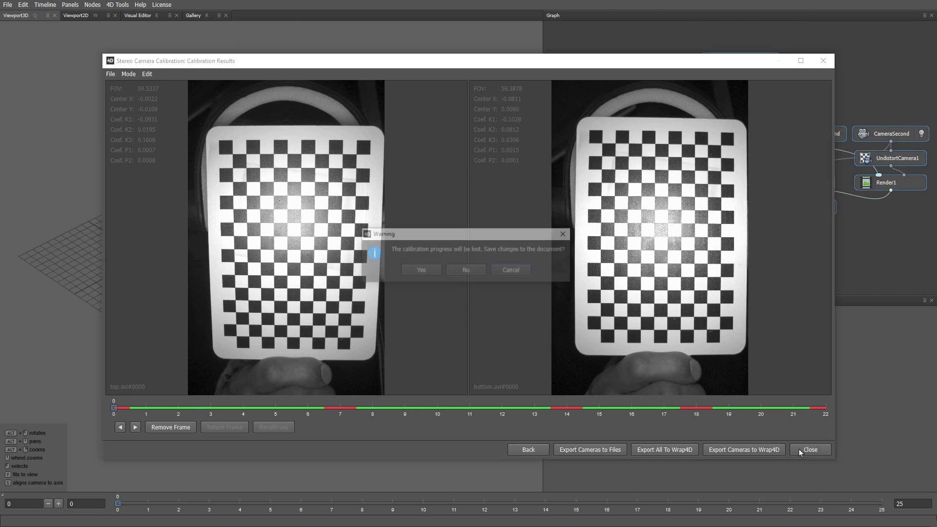
{"action": "left_click", "coordinate": [476, 271]}
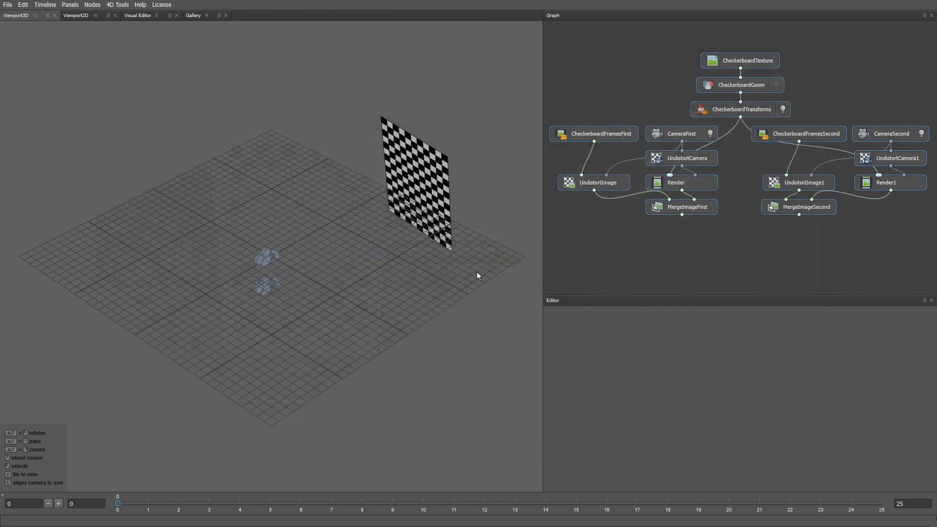
{"action": "left_click_drag", "start_coordinate": [372, 254], "coordinate": [316, 340]}
{"action": "scroll", "coordinate": [319, 336], "scroll_direction": "up", "scroll_amount": 3}
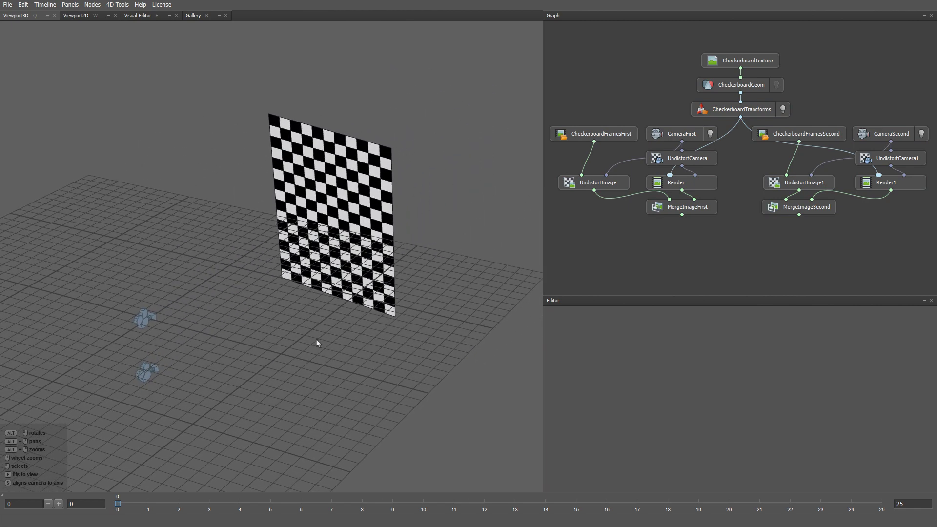
Step: Scrub the timeline from frame 0 to frame 4 to examine the checkerboard's motion relative to the two cameras in 3D
{"action": "left_click_drag", "start_coordinate": [118, 503], "coordinate": [181, 505]}
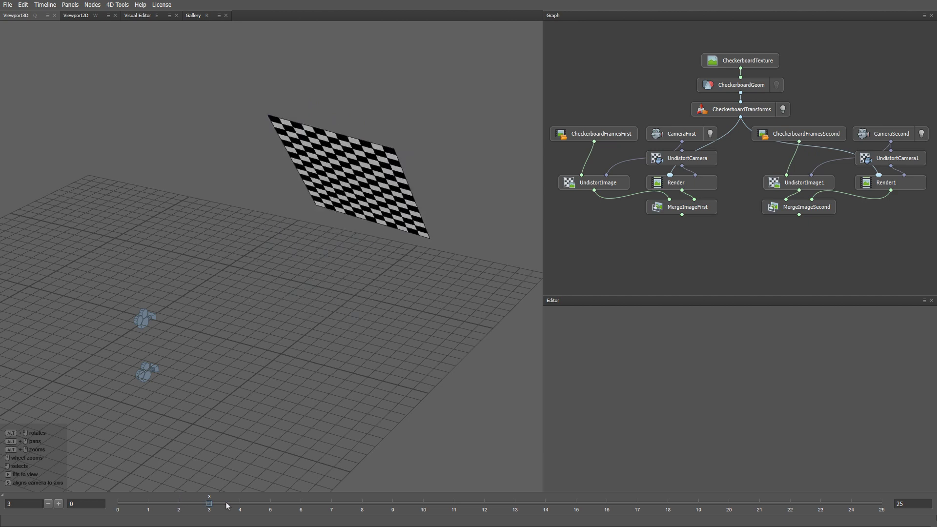
{"action": "left_click", "coordinate": [242, 506]}
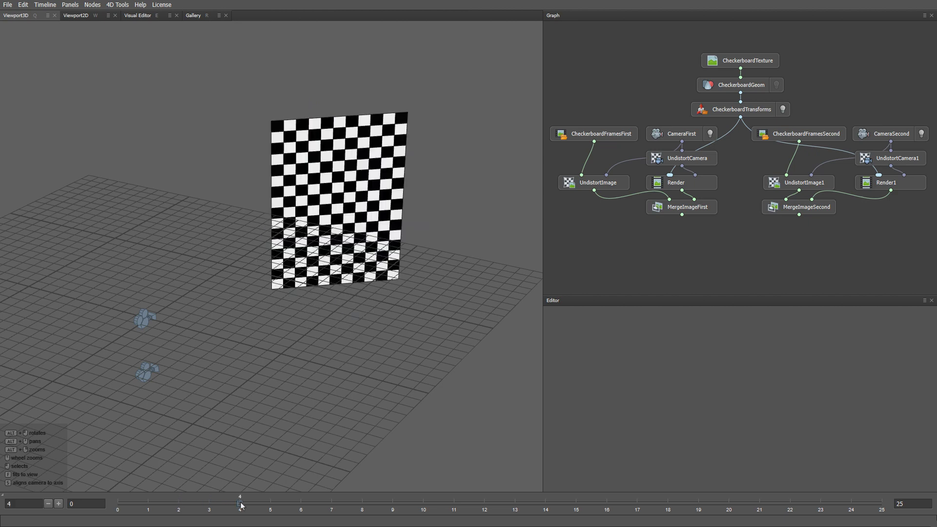
Step: Display the MergeImageFirst node's output in the 2D viewport with the whole image in view
{"action": "key", "text": "w"}
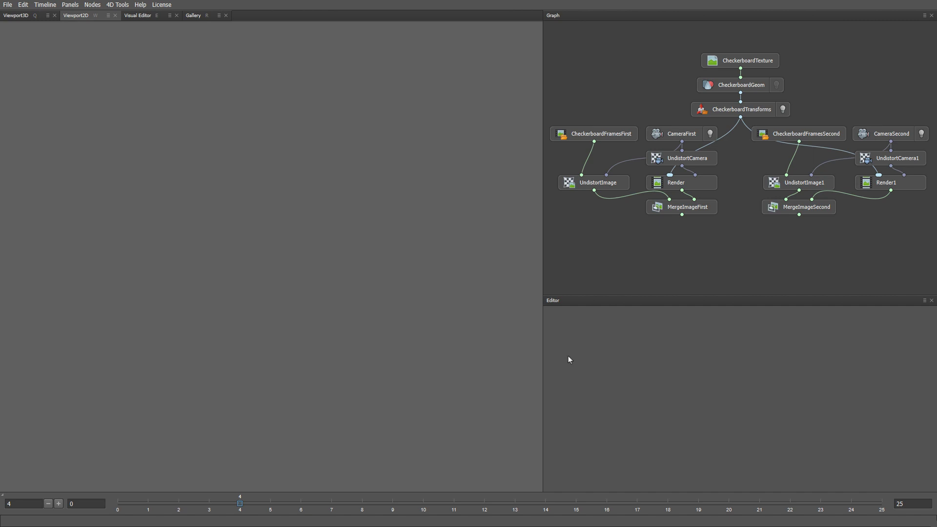
{"action": "left_click", "coordinate": [694, 209]}
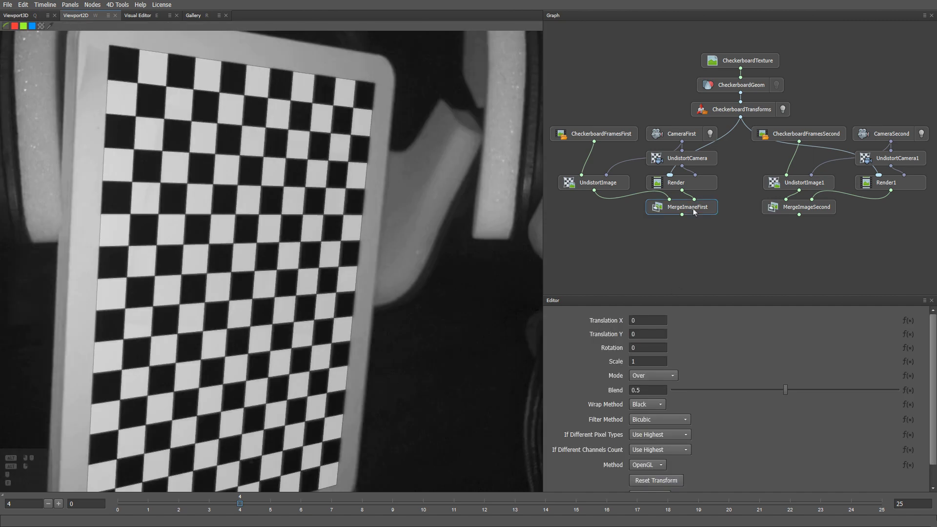
{"action": "scroll", "coordinate": [464, 376], "scroll_direction": "down", "scroll_amount": 5}
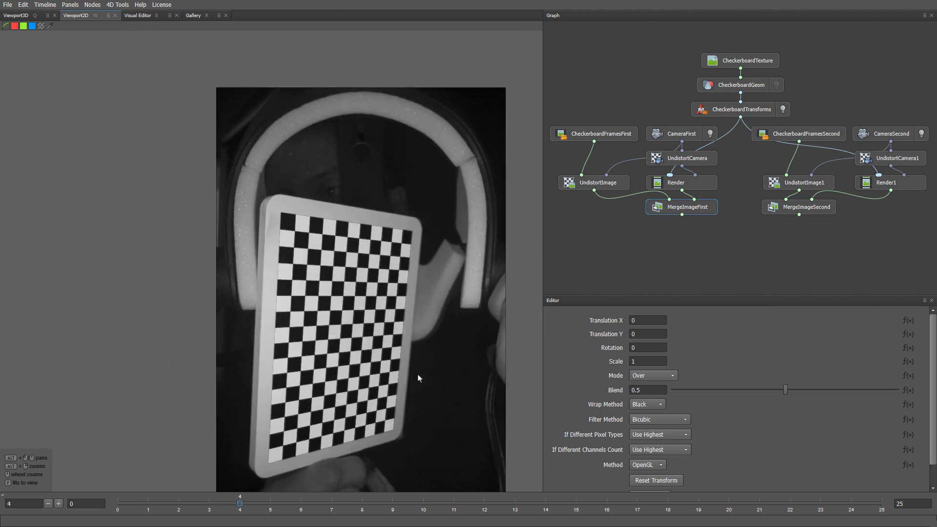
{"action": "scroll", "coordinate": [425, 350], "scroll_direction": "down", "scroll_amount": 2}
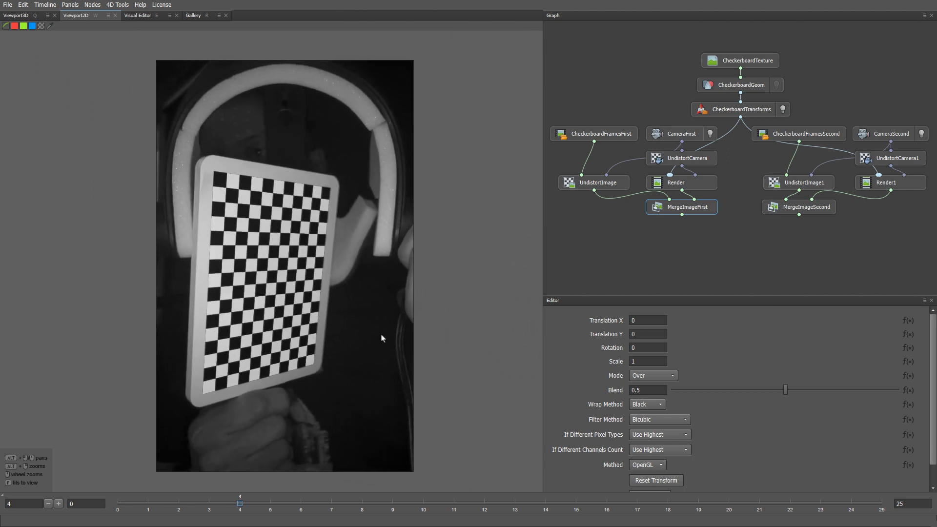
Step: Step through frames 5 to 10 to check how the rendered checkerboard aligns with the first camera's footage
{"action": "left_click", "coordinate": [271, 505]}
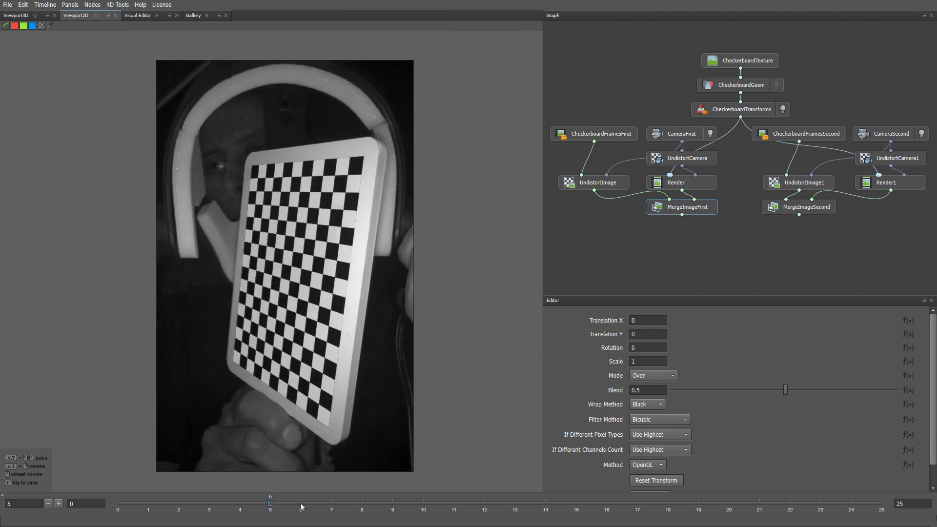
{"action": "left_click", "coordinate": [301, 506]}
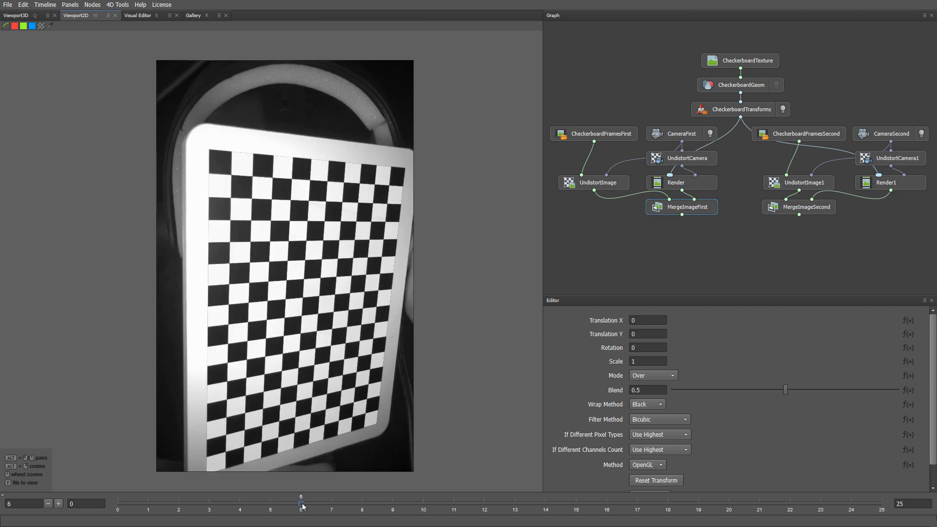
{"action": "left_click", "coordinate": [330, 503]}
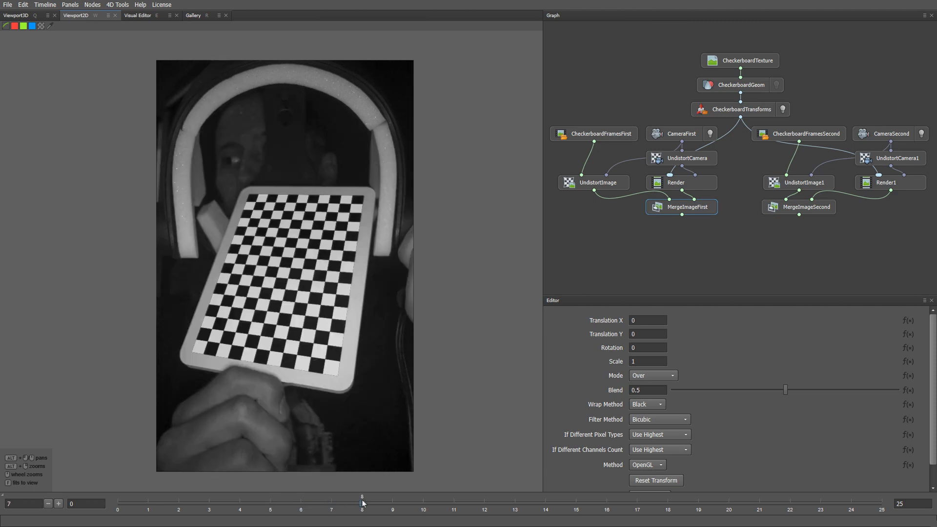
{"action": "left_click", "coordinate": [363, 503]}
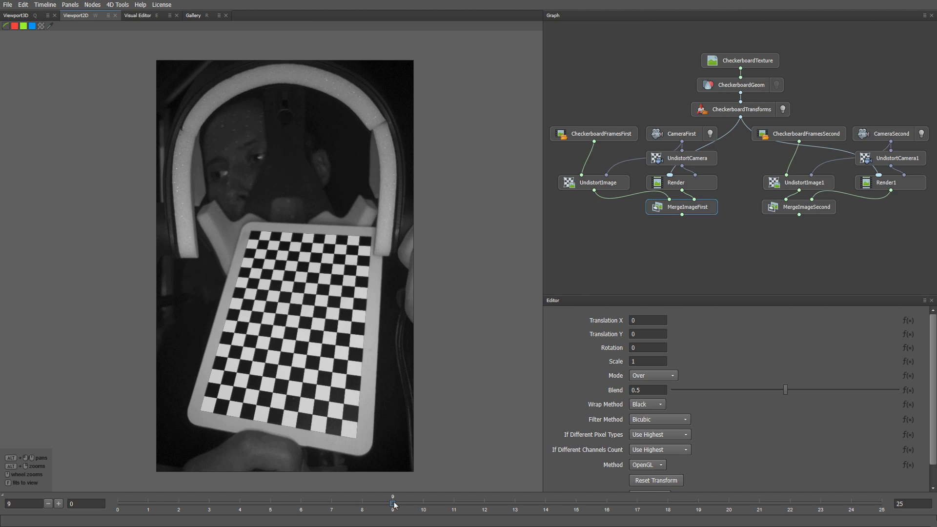
{"action": "left_click", "coordinate": [423, 505]}
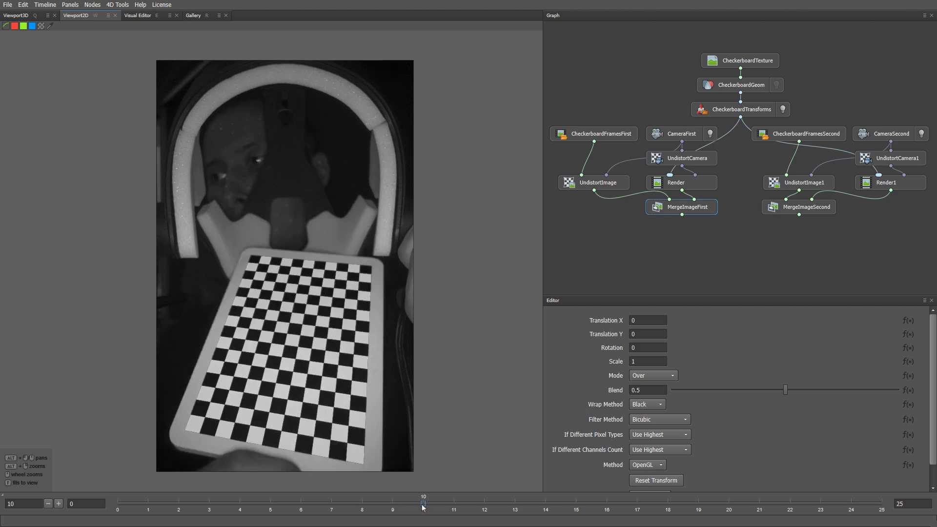